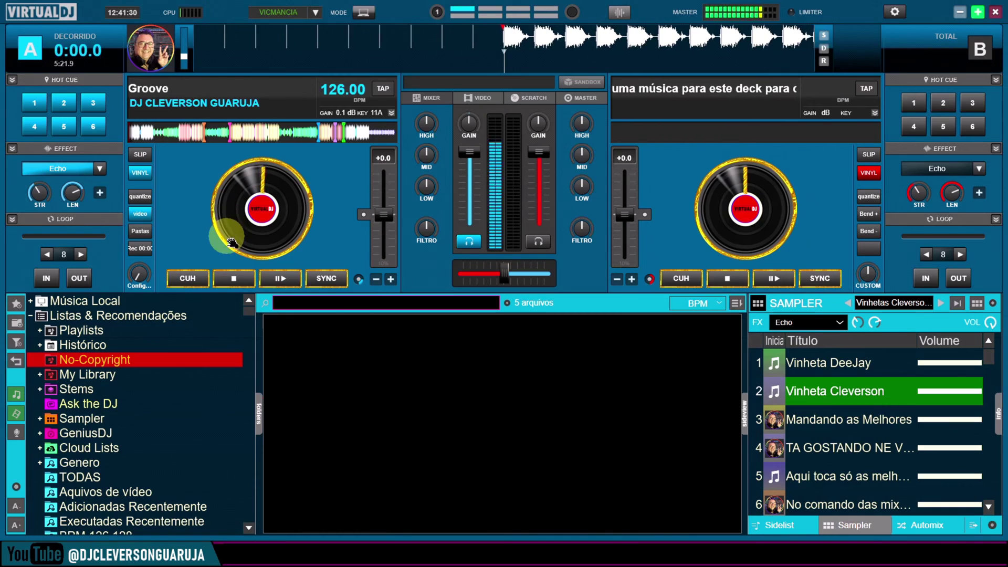
# Start playback of the Groove track on deck A and try out its filter control
pyautogui.click(276, 282)
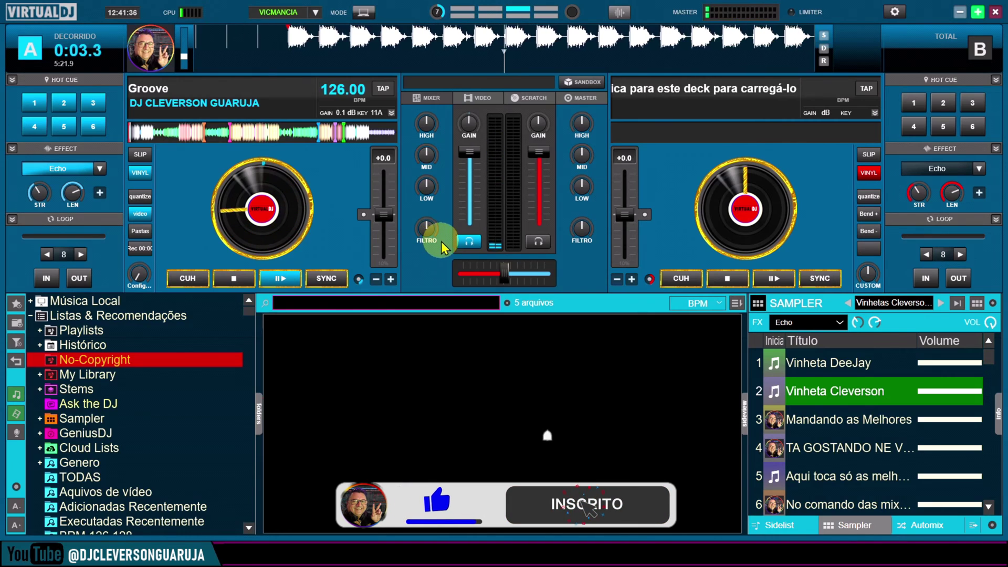
pyautogui.click(428, 229)
pyautogui.moveTo(450, 232); pyautogui.dragTo(417, 240)
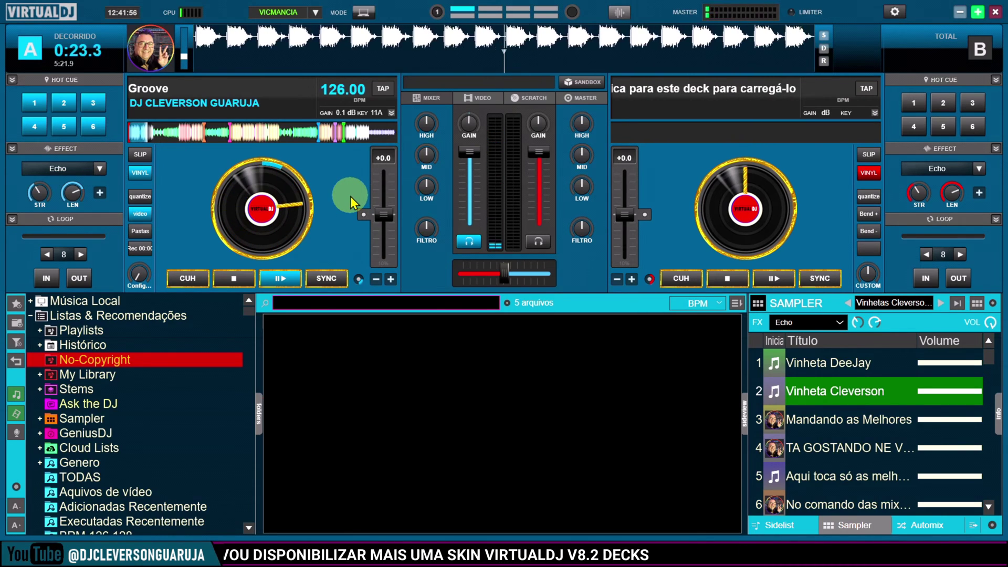
# Show the video mixer, toggle video on deck A, and turn on the Shader video effect
pyautogui.click(465, 102)
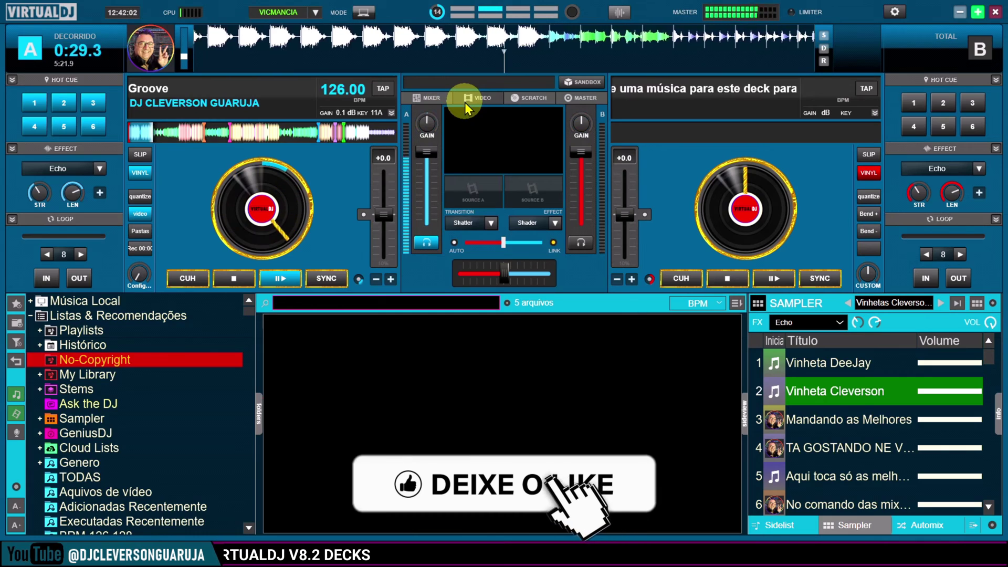
pyautogui.click(142, 215)
pyautogui.click(144, 214)
pyautogui.click(144, 215)
pyautogui.click(144, 214)
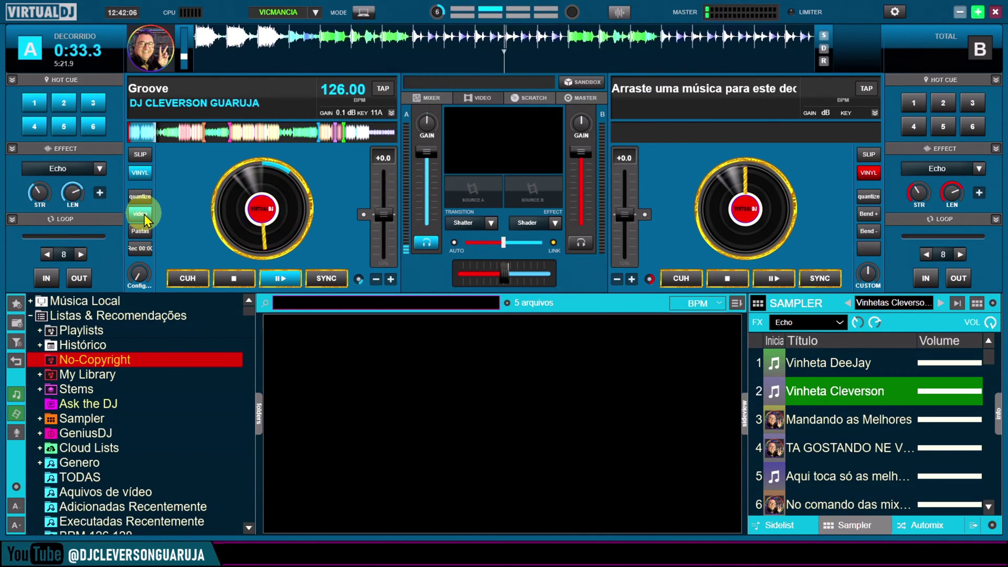
pyautogui.click(527, 223)
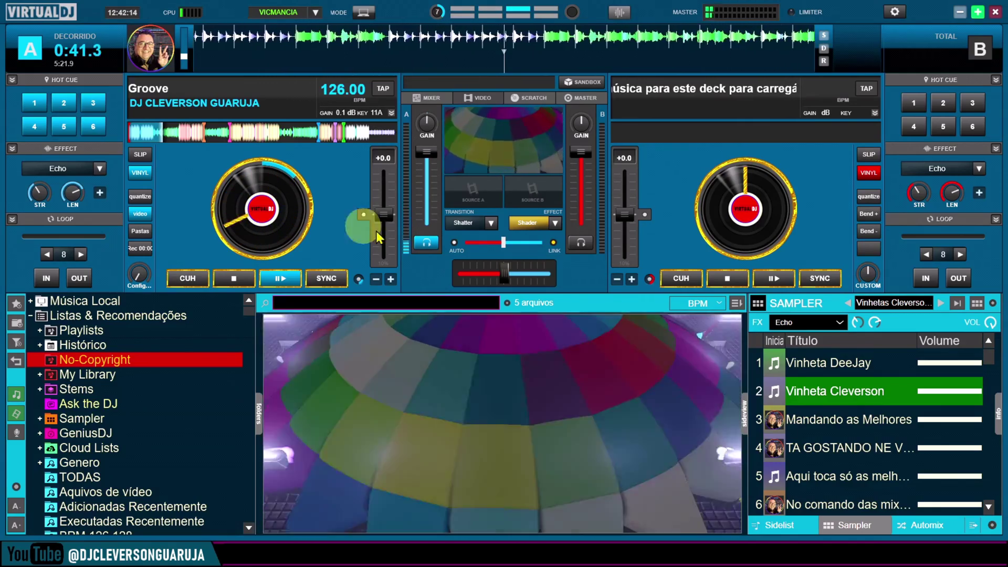
# Trigger the Vinheta Cleverson and Vinheta DeeJay samples in the sampler
pyautogui.click(773, 392)
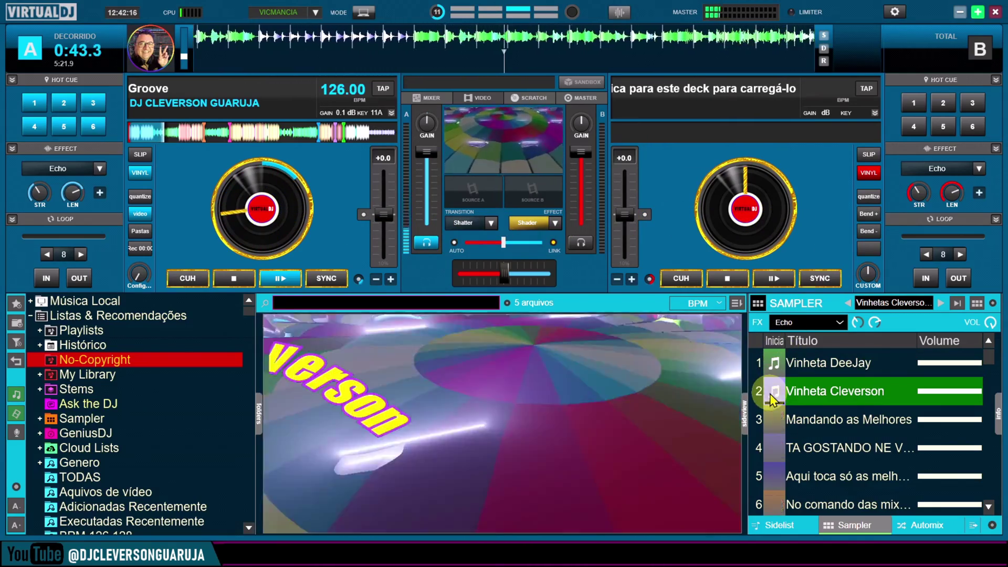
pyautogui.click(774, 365)
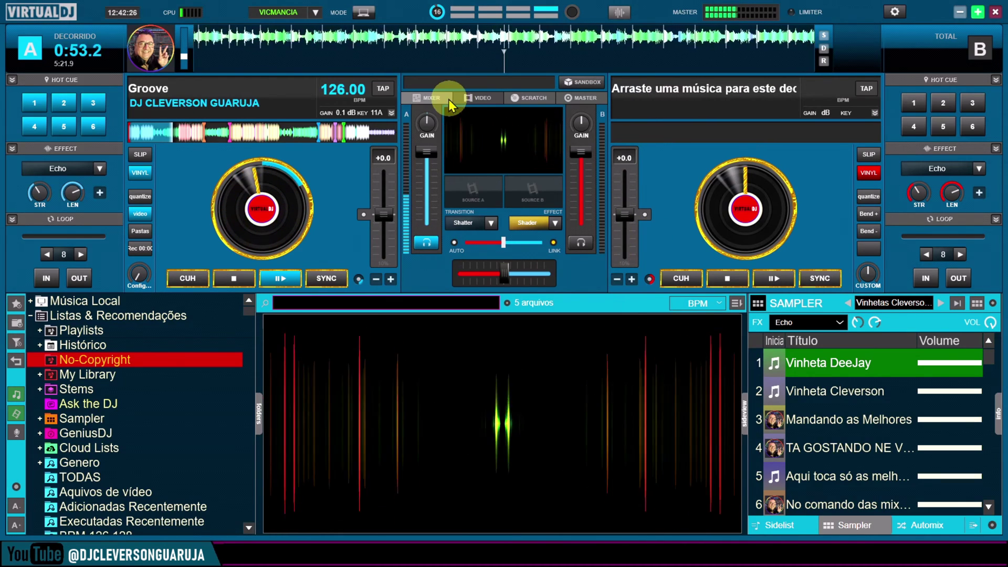
# Show the scratch view in the central mixer and switch the waveform display to Inverted wave
pyautogui.click(522, 100)
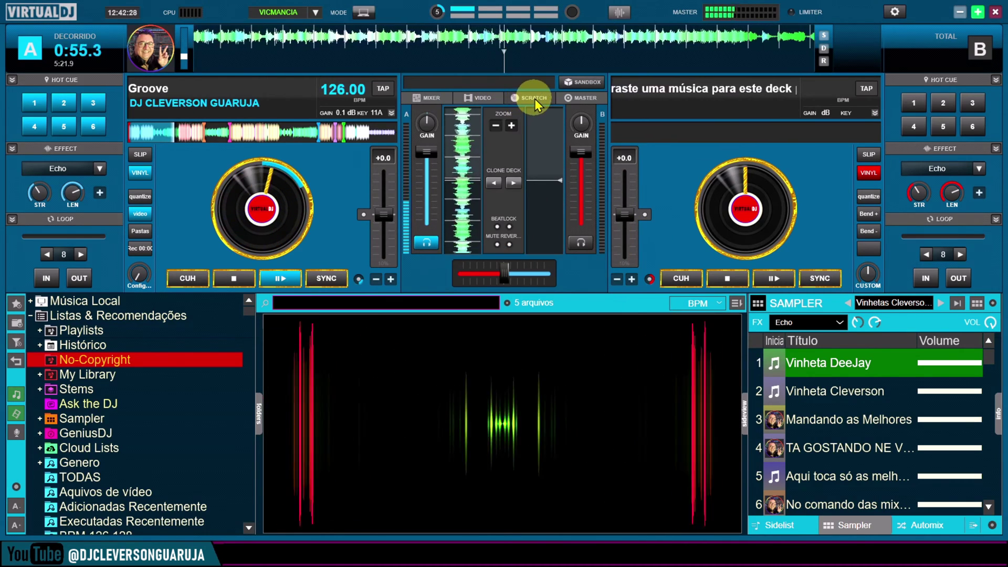
pyautogui.click(619, 13)
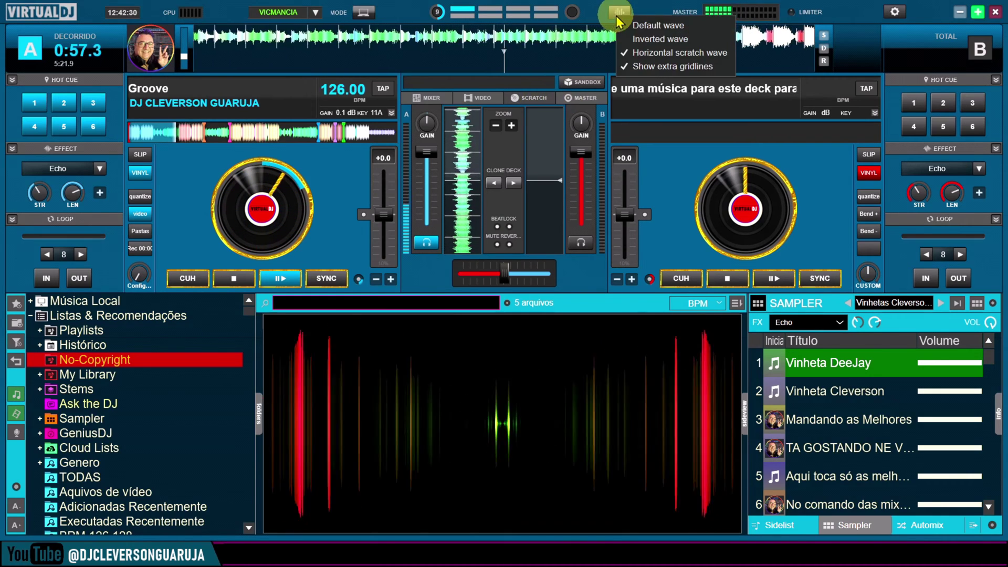
pyautogui.click(633, 39)
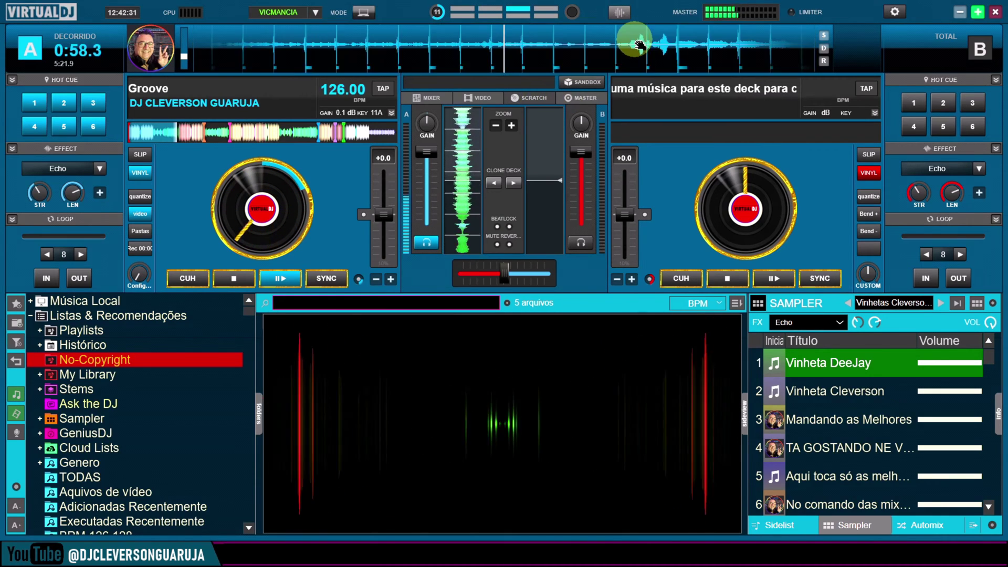
# Return the waveform display to Horizontal scratch wave and toggle the extra gridlines off and on again
pyautogui.click(618, 20)
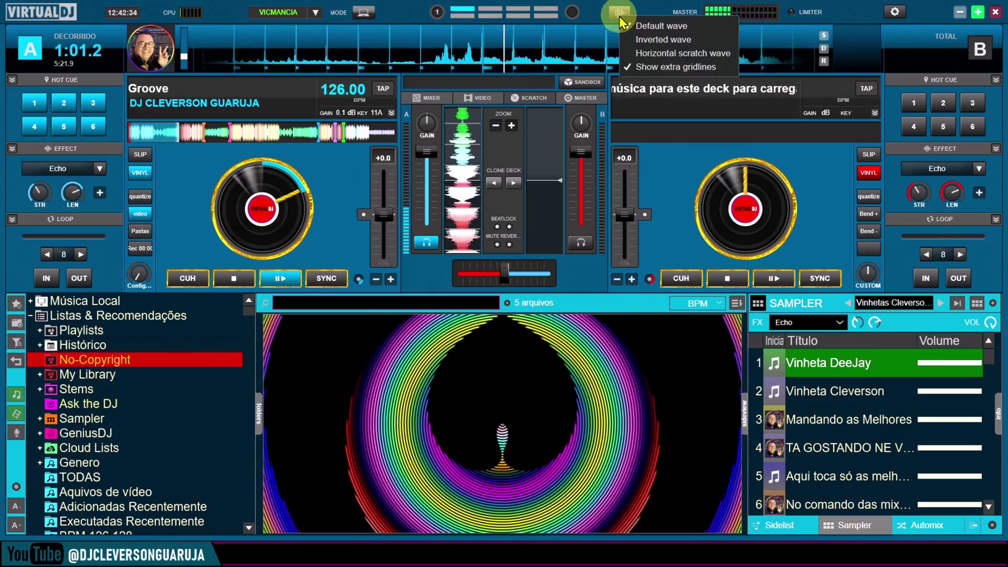
pyautogui.click(621, 15)
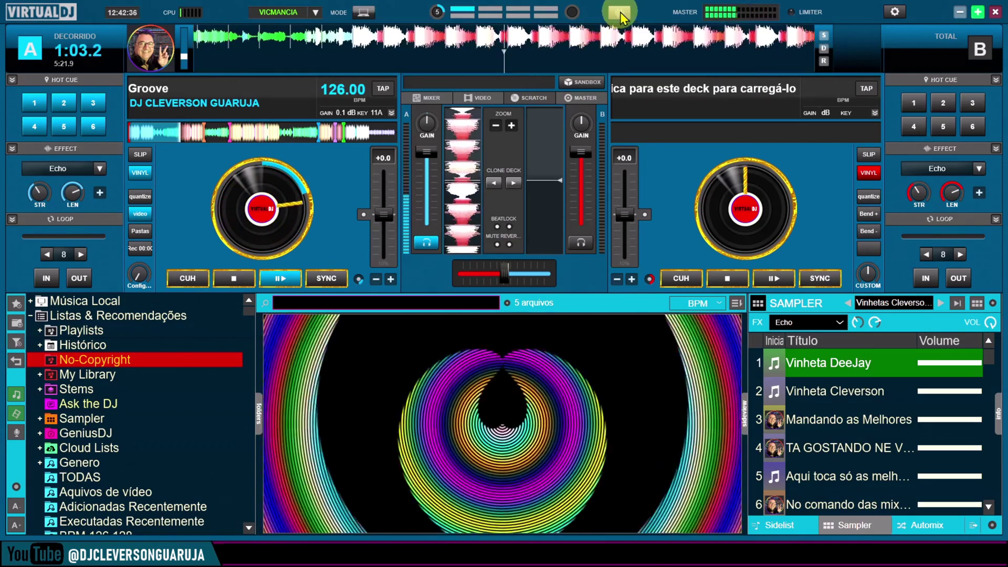
pyautogui.click(620, 19)
pyautogui.click(621, 18)
pyautogui.click(621, 20)
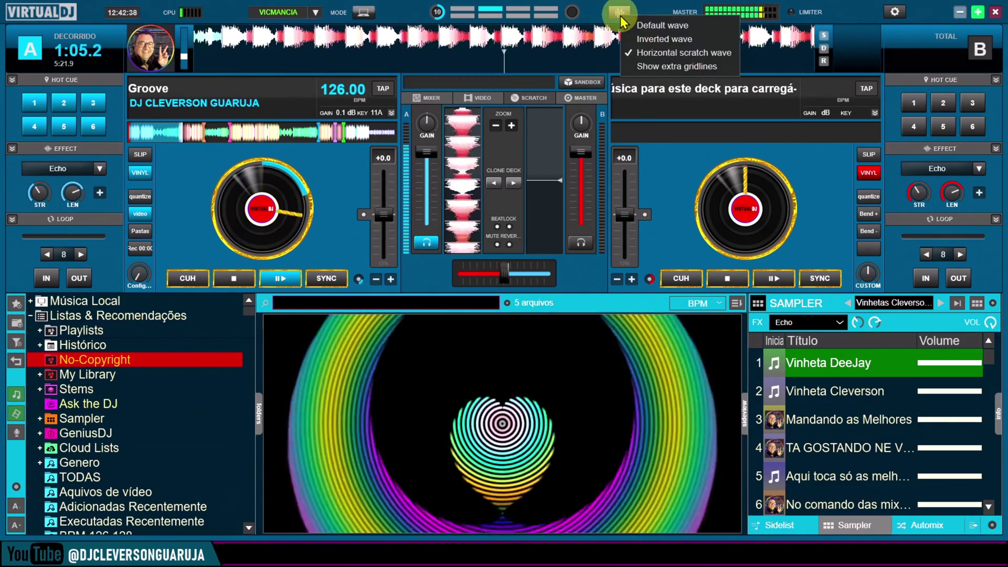
pyautogui.click(653, 66)
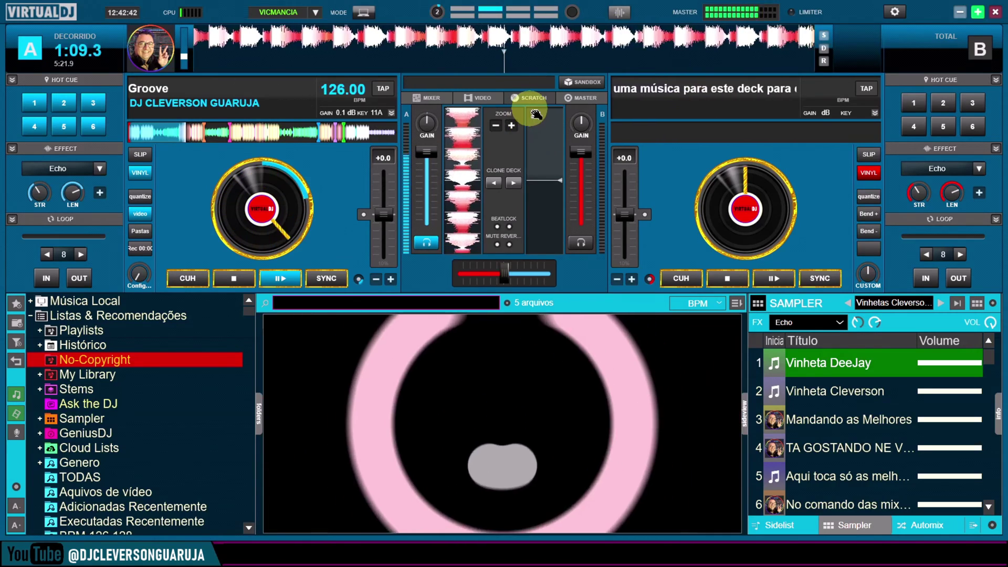
# Show the master section and open the MJUCjr master effect's control window
pyautogui.click(576, 100)
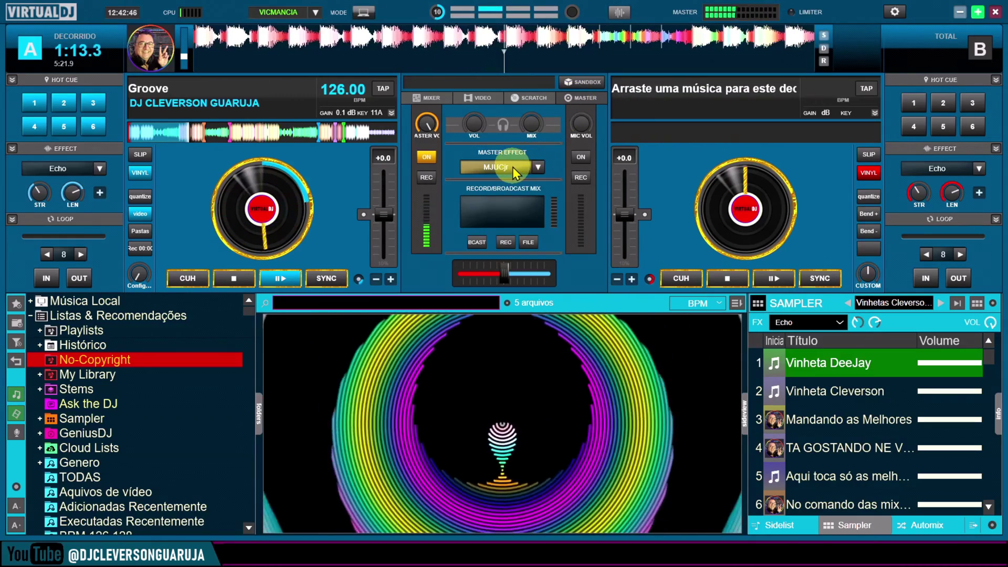
pyautogui.click(538, 167)
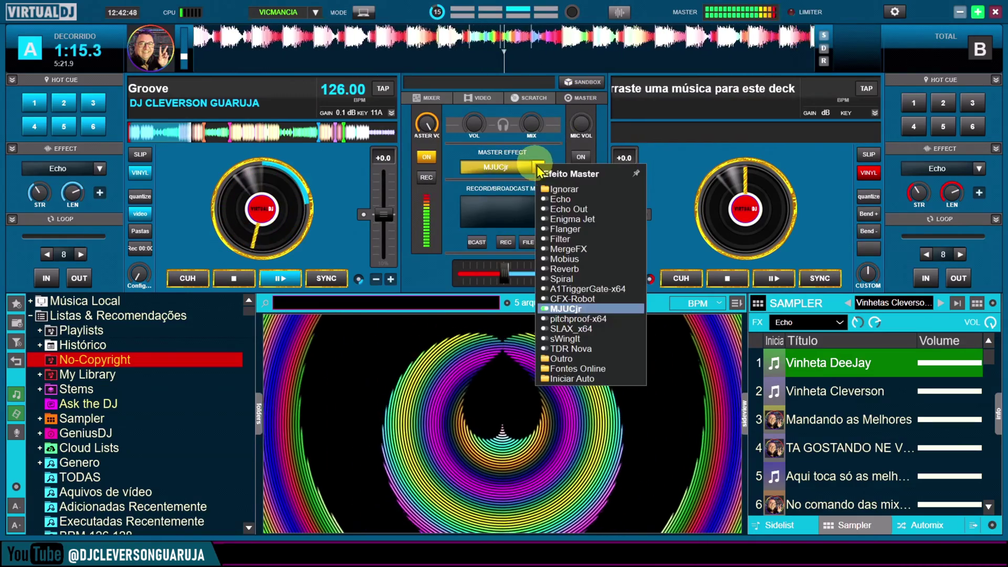
pyautogui.click(639, 309)
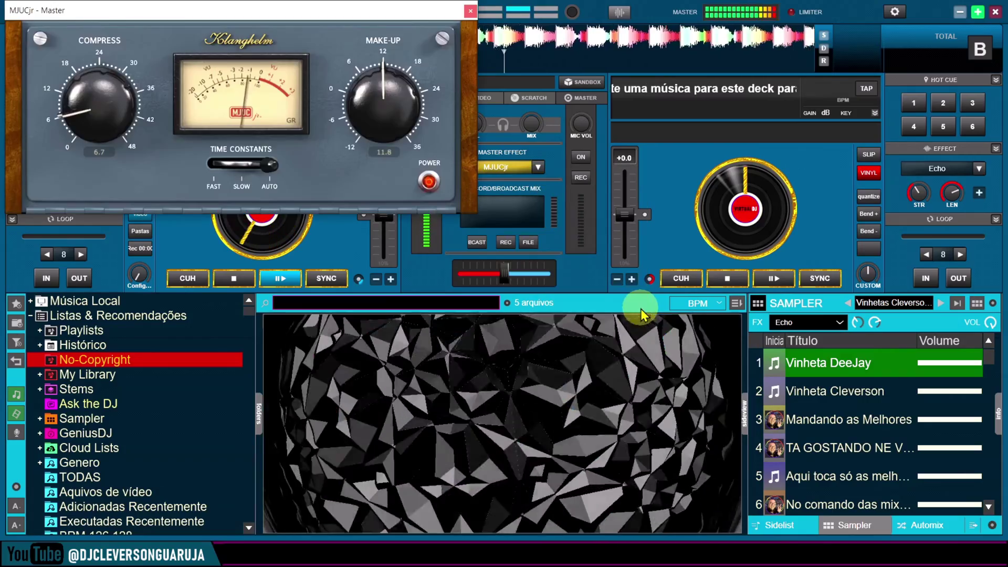
# Set the MJUCjr effect's Compress value to 12
pyautogui.moveTo(80, 122); pyautogui.dragTo(111, 95)
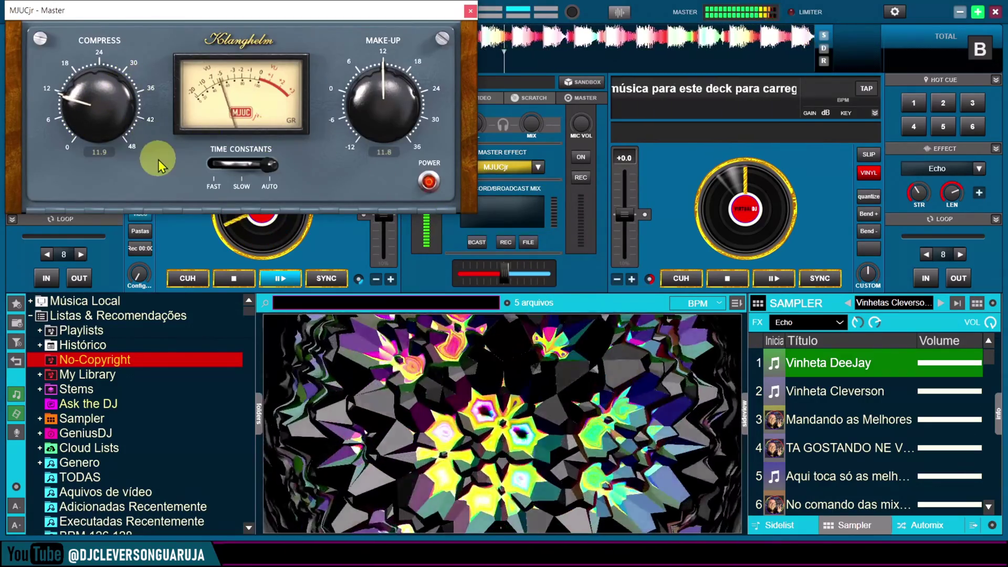
pyautogui.click(100, 153)
pyautogui.write('12')
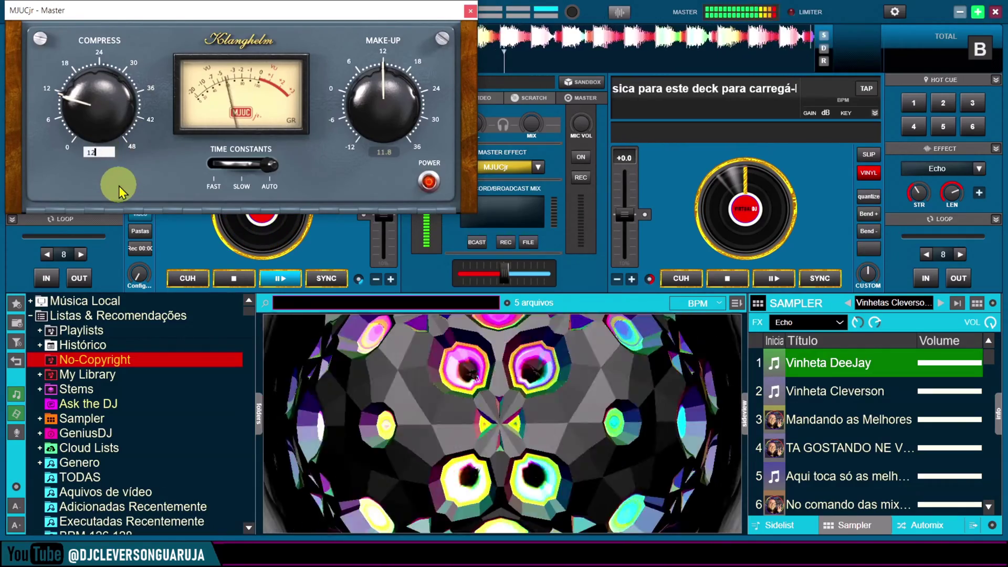
pyautogui.press('Return')
# Set the MJUCjr effect's Make-up value to 12, test its power switch, and close the effect window
pyautogui.click(391, 152)
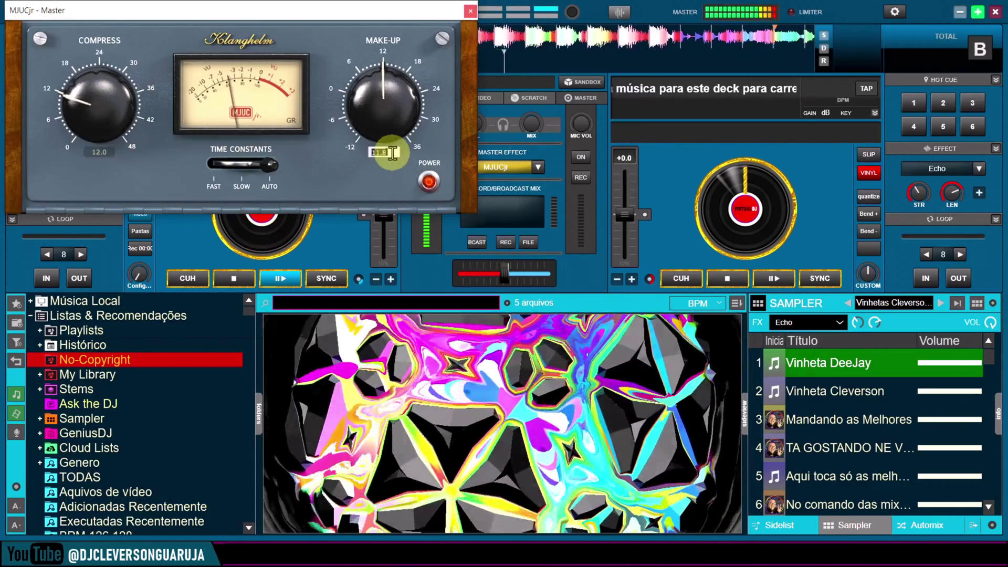
pyautogui.write('12')
pyautogui.press('Return')
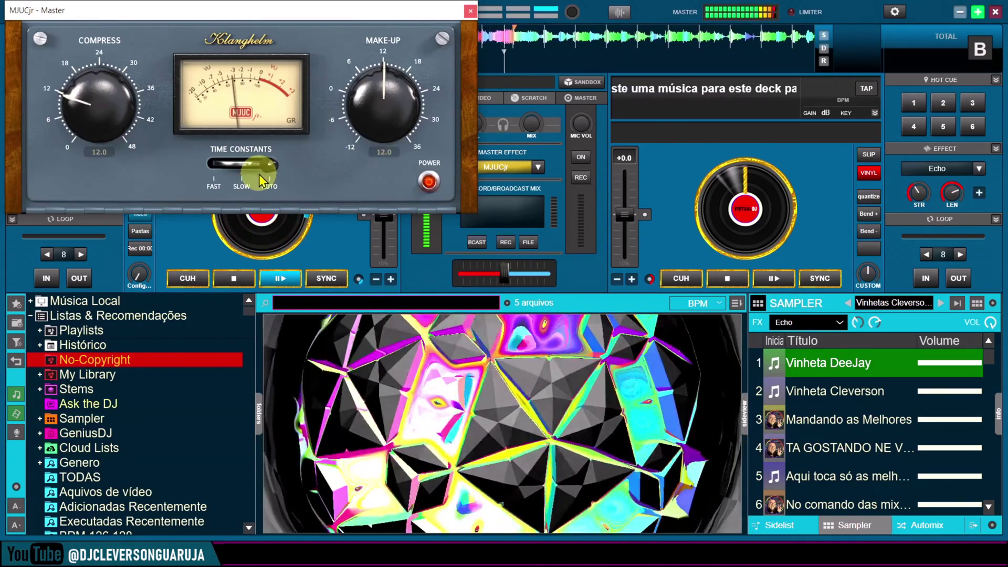
pyautogui.click(429, 182)
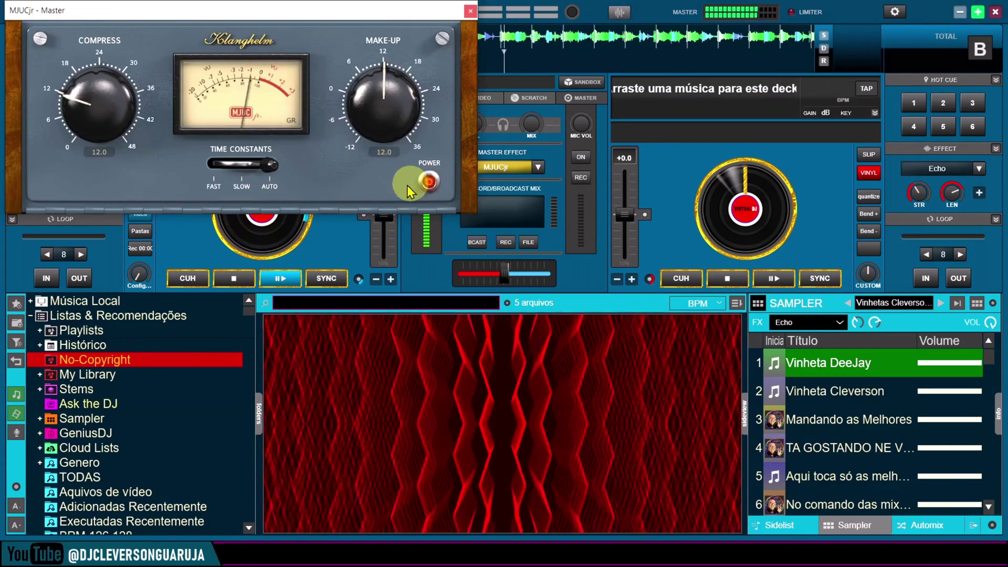
pyautogui.click(471, 12)
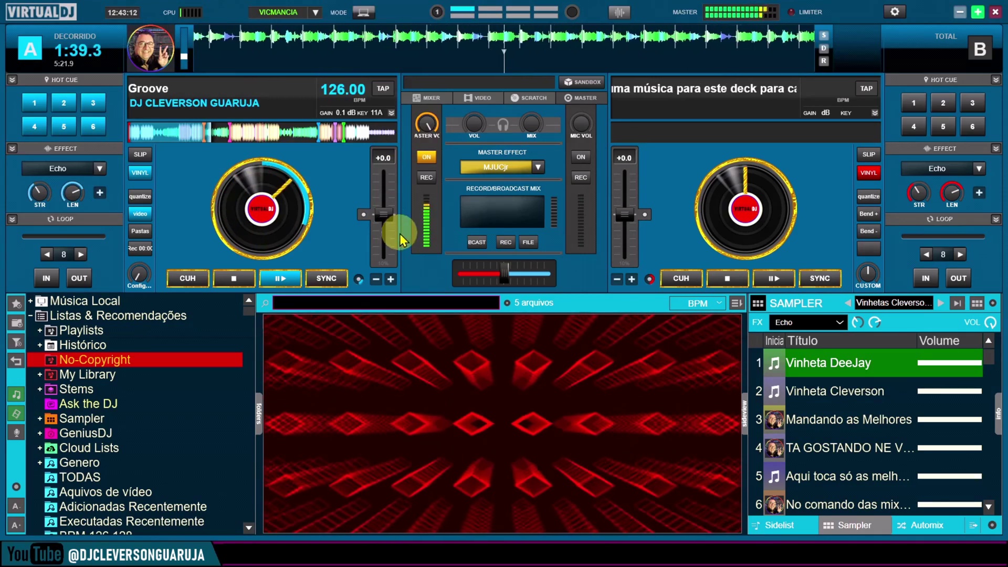
# Show the mixer's equalizer view and sweep deck A's filter control to test it
pyautogui.click(466, 99)
pyautogui.click(426, 98)
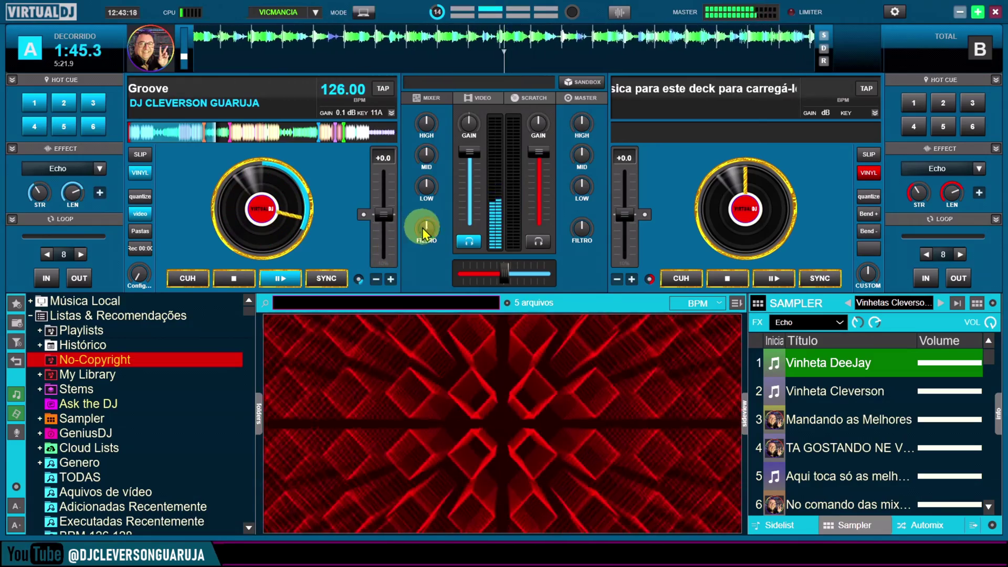
pyautogui.moveTo(433, 232); pyautogui.dragTo(433, 244)
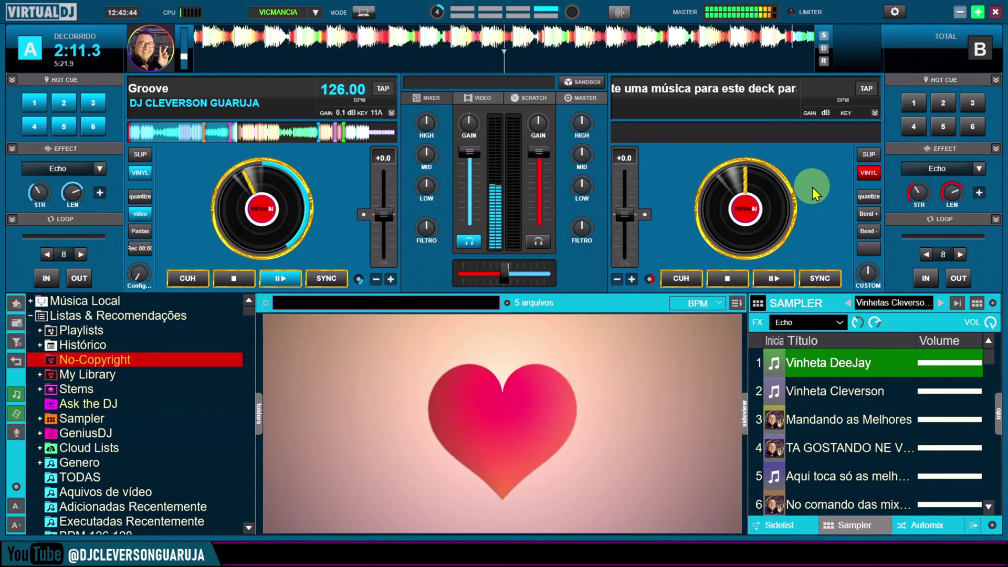
# Look through the Automix and Sidelist views and return to the Sampler
pyautogui.click(946, 530)
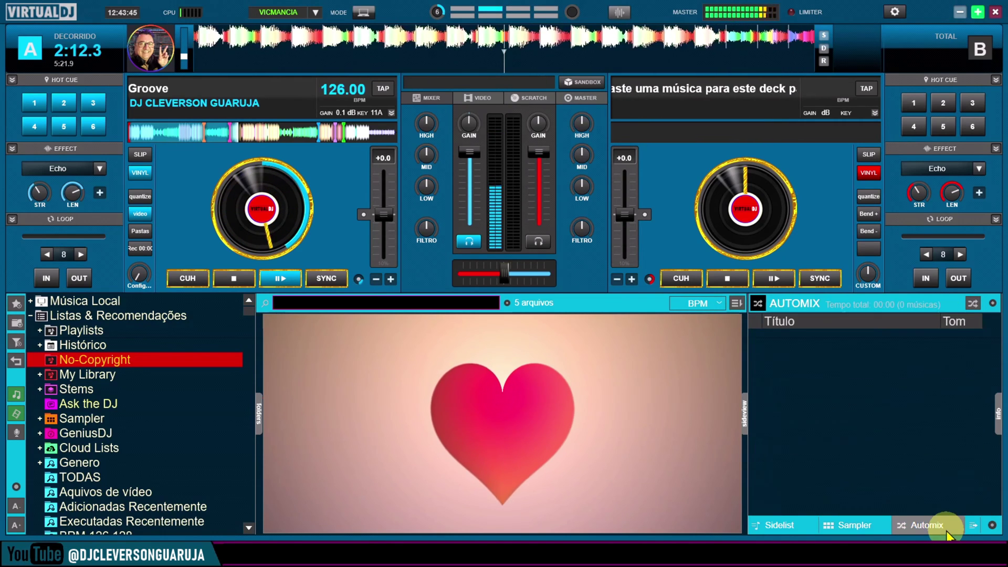
pyautogui.click(876, 529)
pyautogui.click(808, 524)
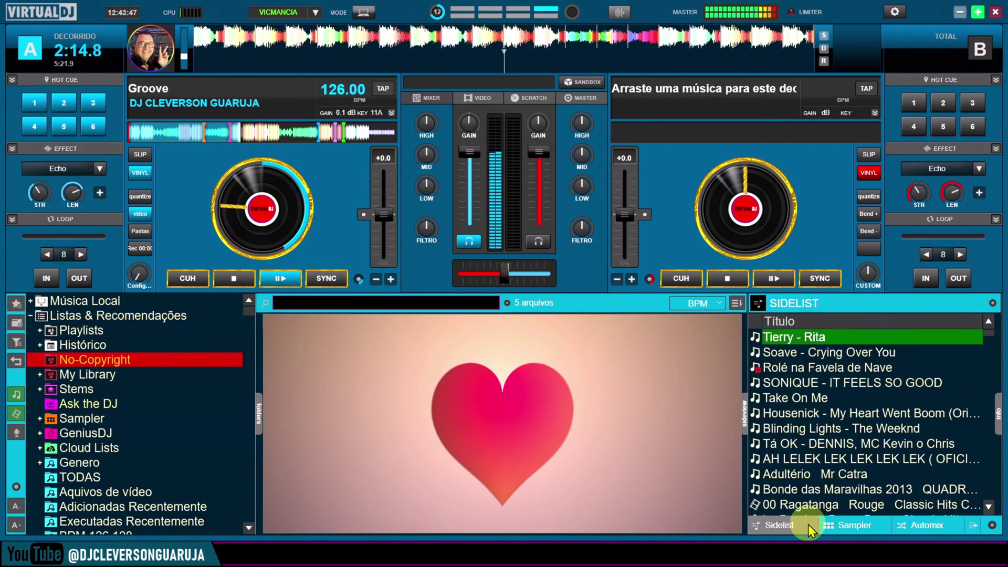
pyautogui.click(844, 527)
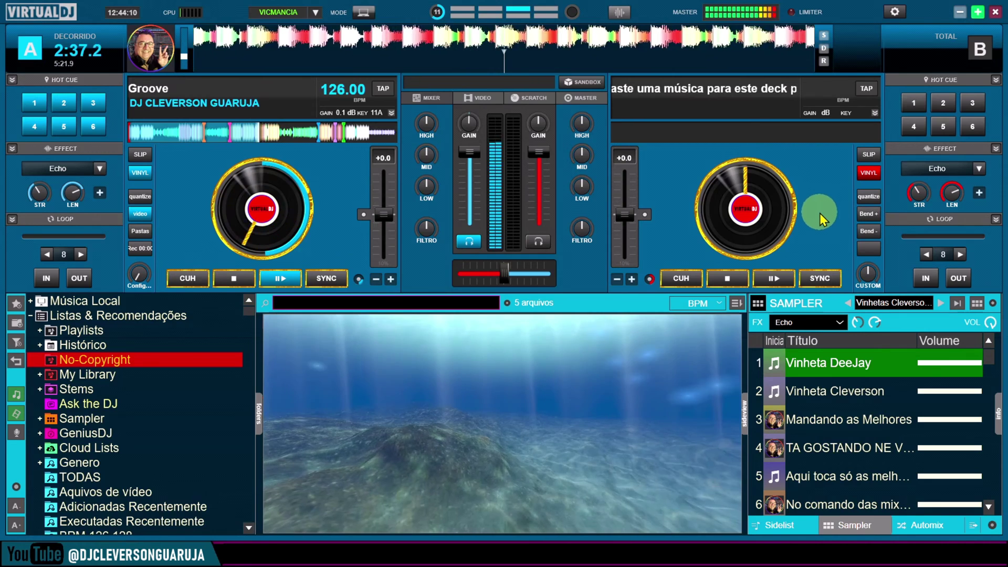
# Show the video mixer with its Shader effect and switch deck A's time display to remaining time
pyautogui.click(486, 100)
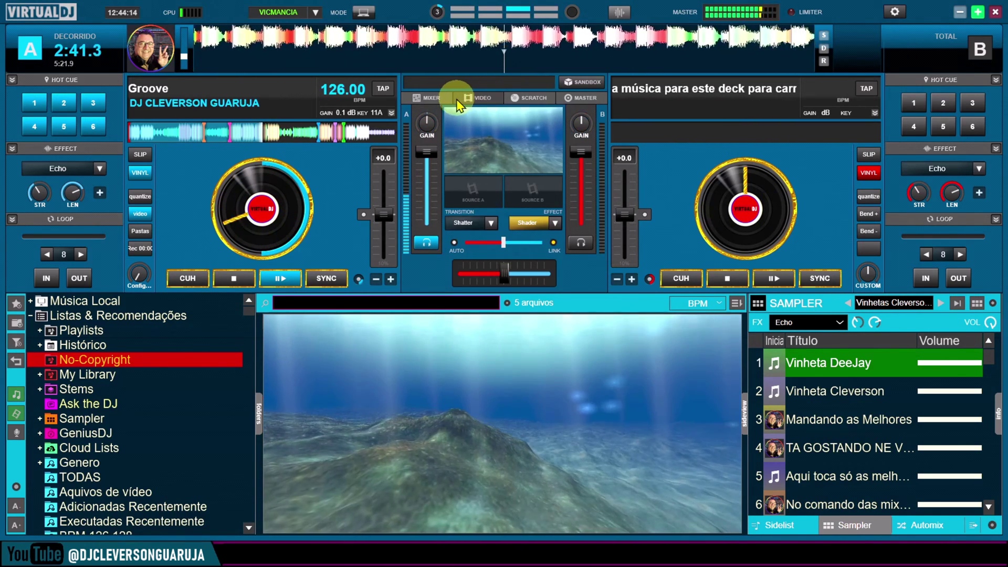
pyautogui.click(520, 221)
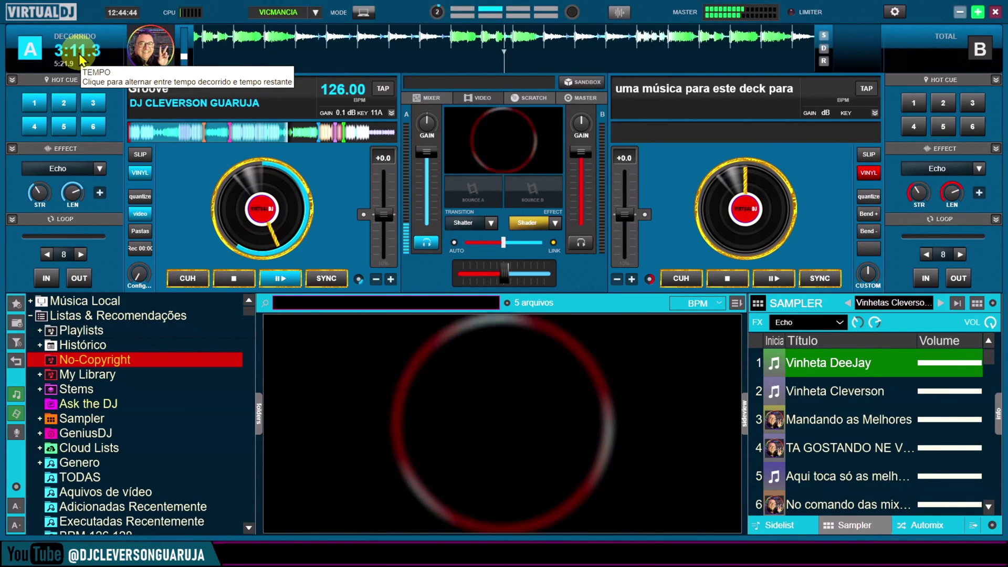
pyautogui.click(82, 60)
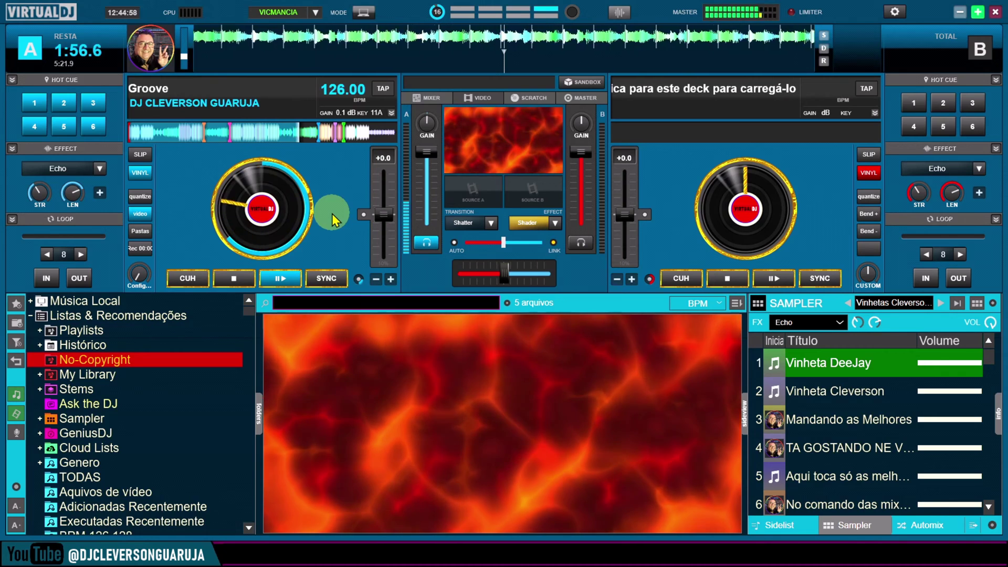
# Toggle deck A's Echo effect on and off, and sweep its filter from the mixer's equalizer view
pyautogui.click(74, 169)
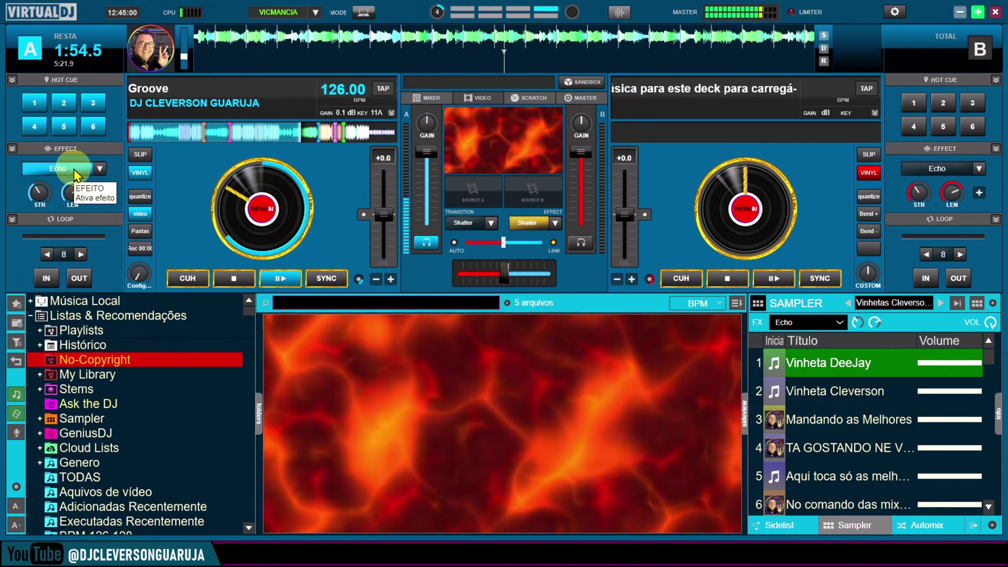
pyautogui.click(73, 169)
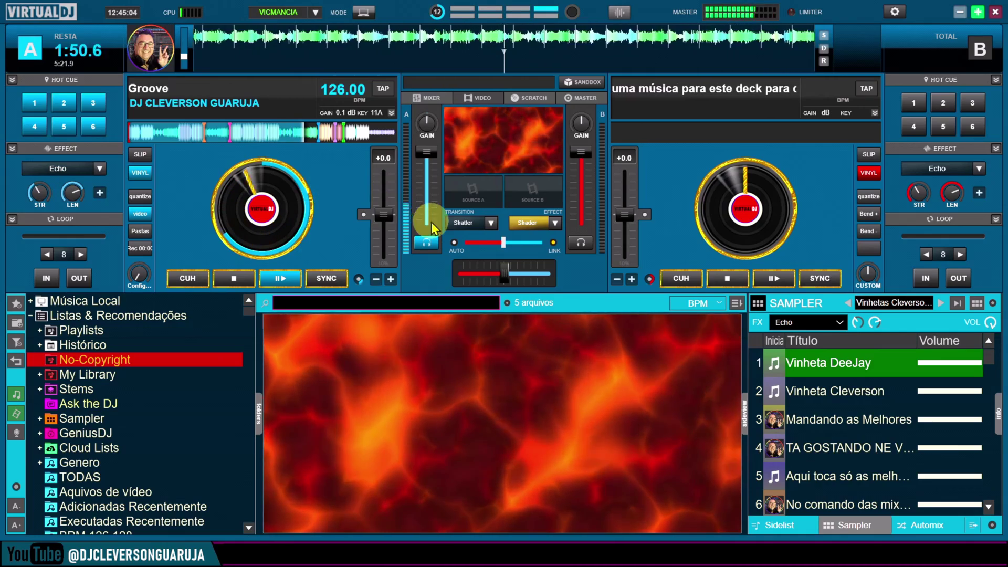
pyautogui.click(440, 99)
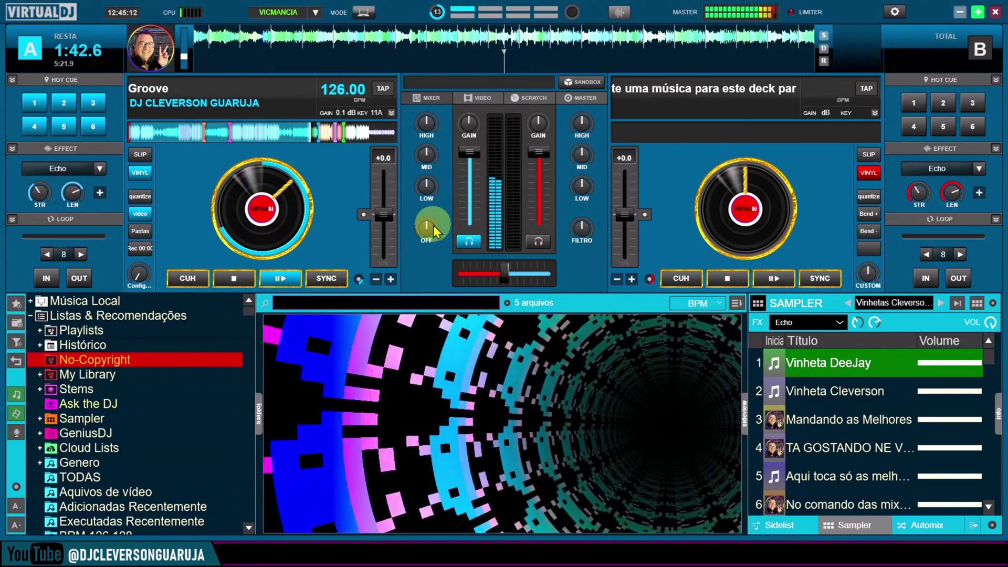
pyautogui.moveTo(432, 225); pyautogui.dragTo(433, 269)
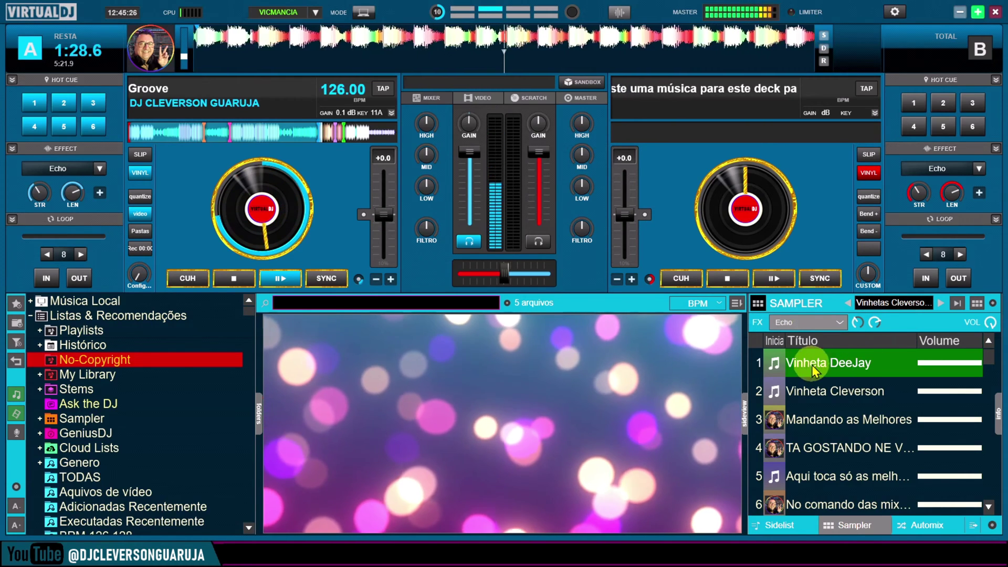
# Go through the jingles in the Sampler's Vinhetas bank, from the second entry down to the ninth
pyautogui.click(782, 391)
pyautogui.click(777, 448)
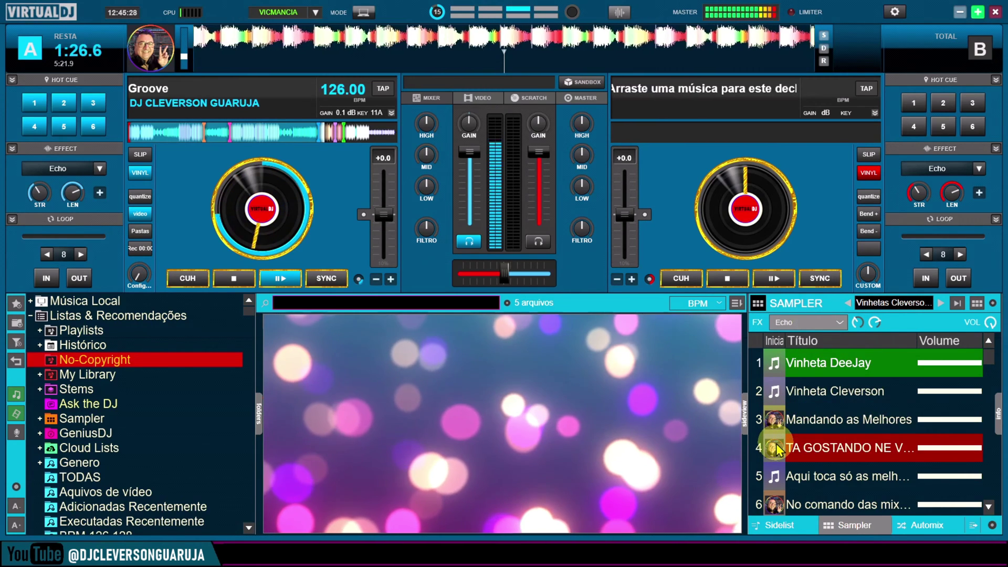
pyautogui.click(775, 480)
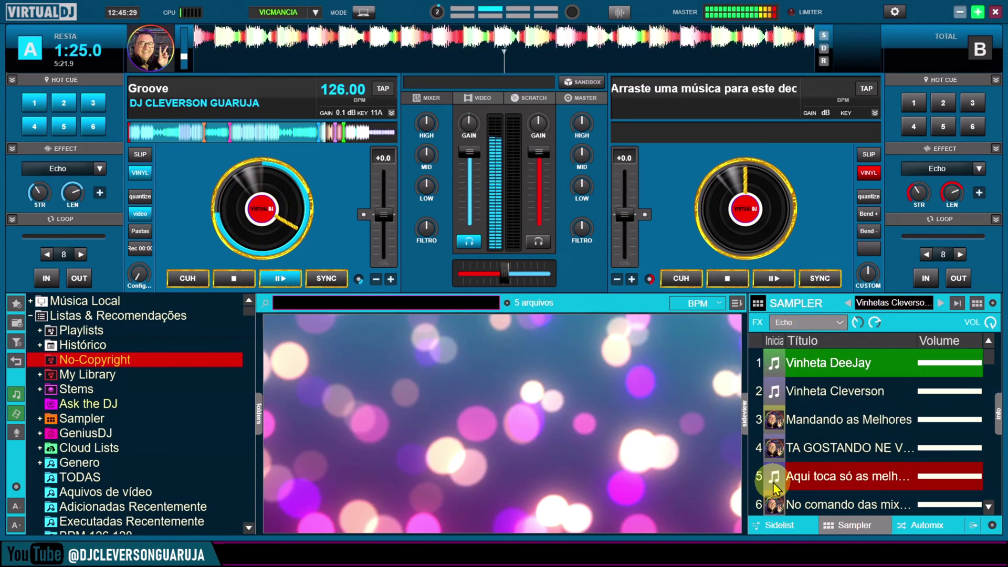
pyautogui.click(775, 448)
pyautogui.scroll(-2, 774, 449)
pyautogui.click(774, 450)
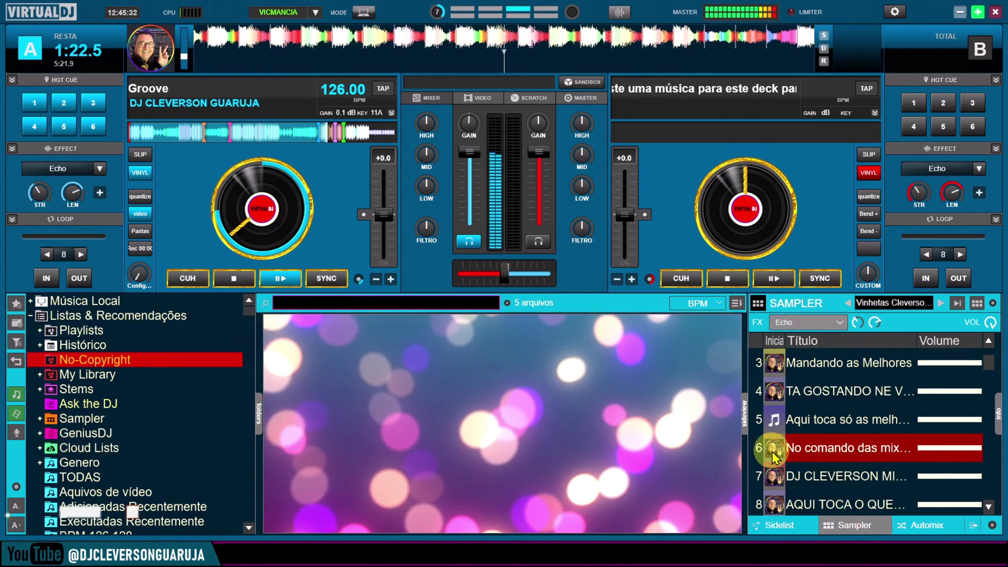
pyautogui.scroll(-2, 775, 454)
pyautogui.click(774, 453)
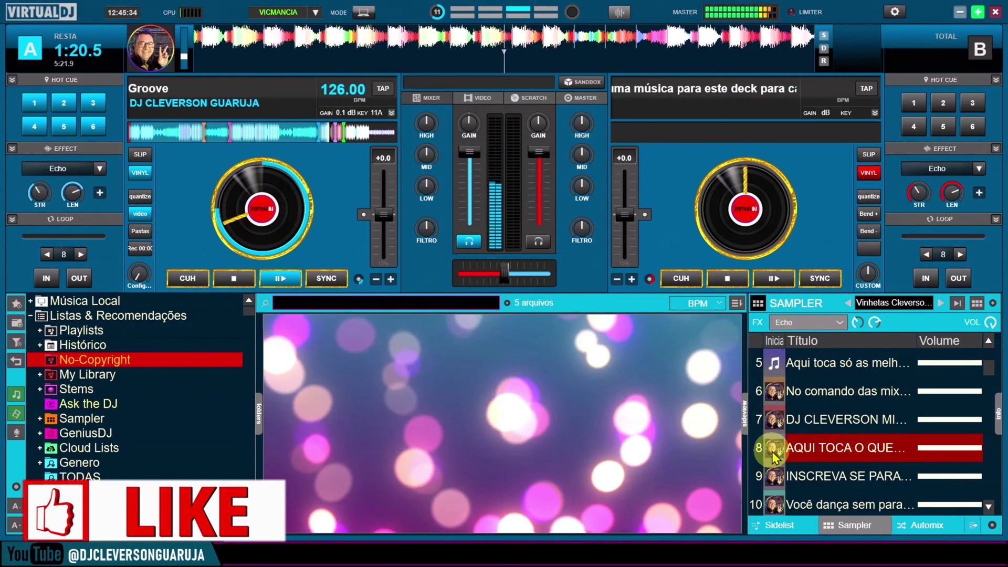
pyautogui.click(773, 478)
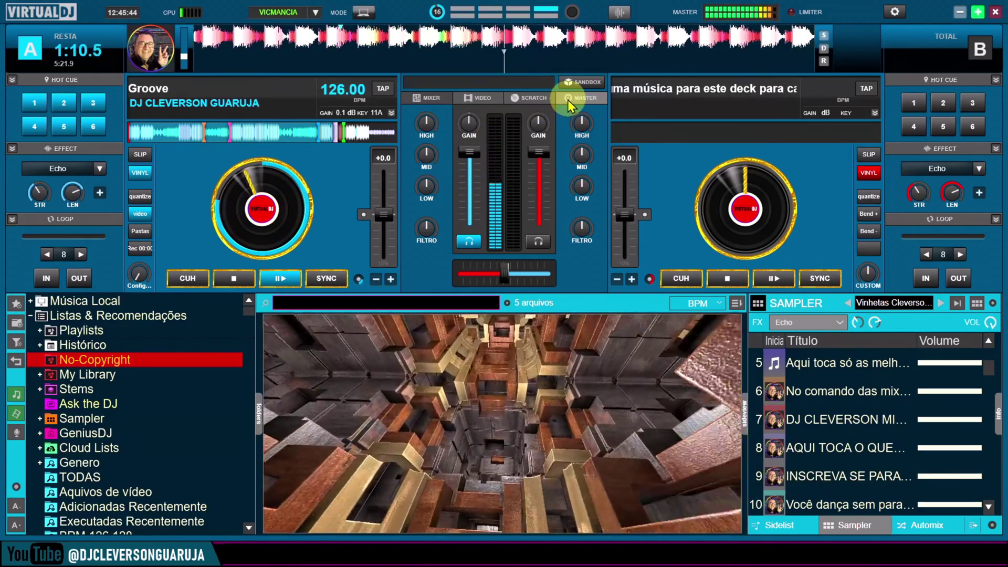
# Show the video mixer and look at the shader list in the master video effect's Shader settings before closing them
pyautogui.click(496, 98)
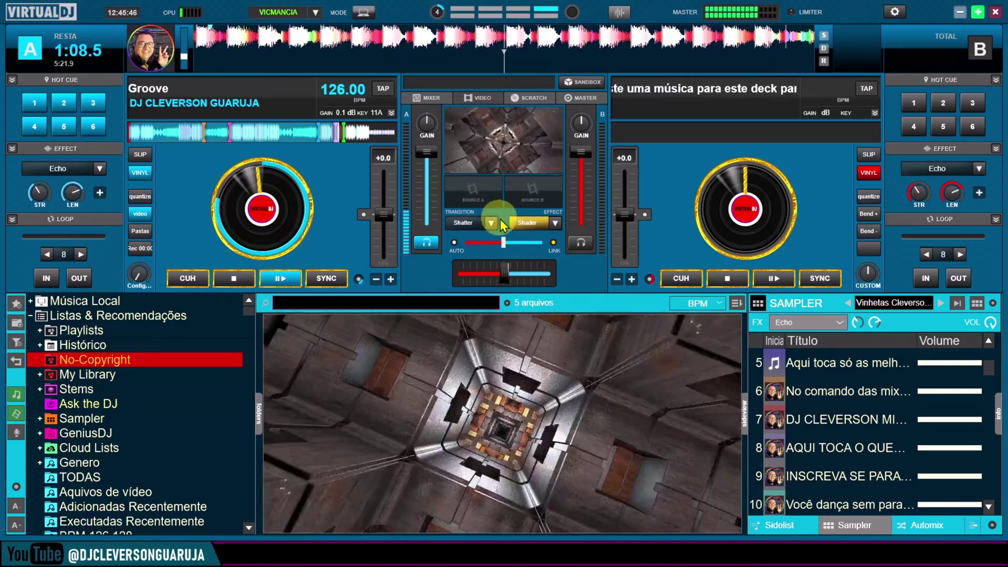
pyautogui.click(555, 223)
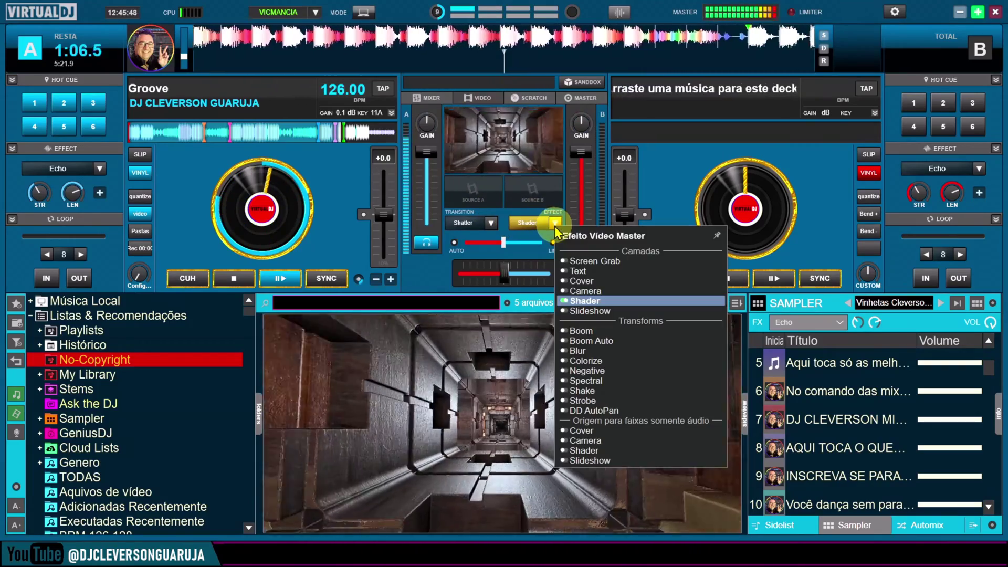
pyautogui.click(719, 300)
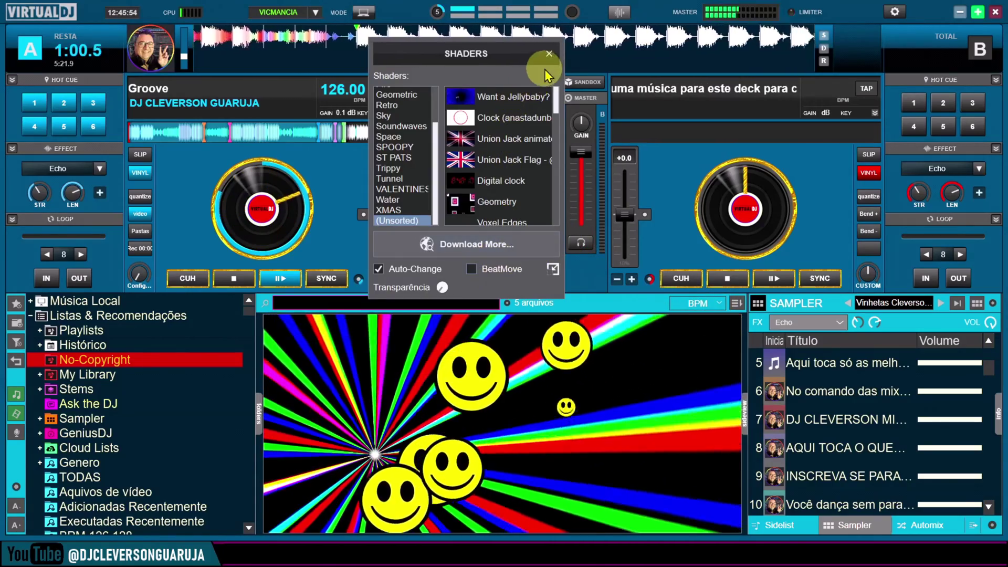
pyautogui.click(550, 54)
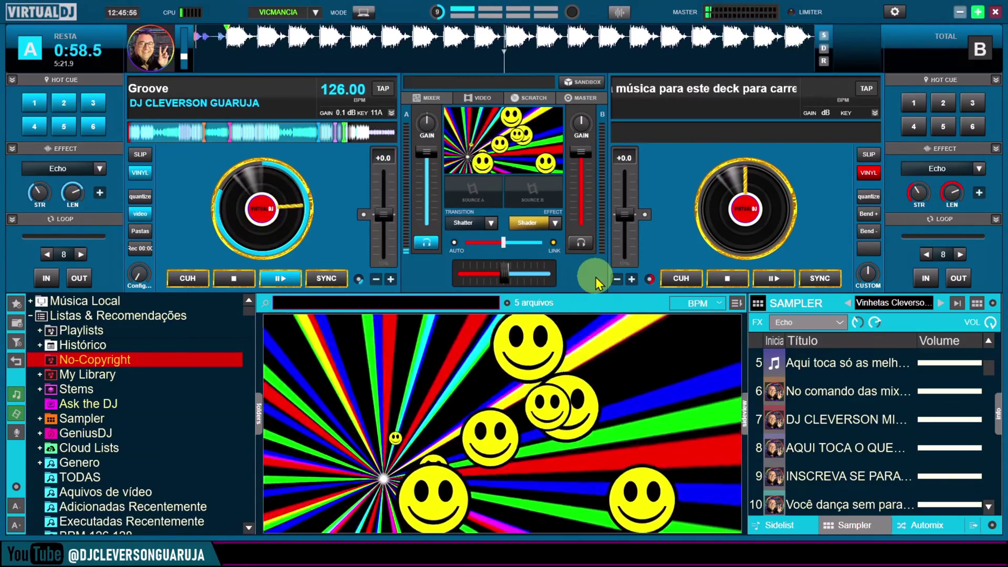